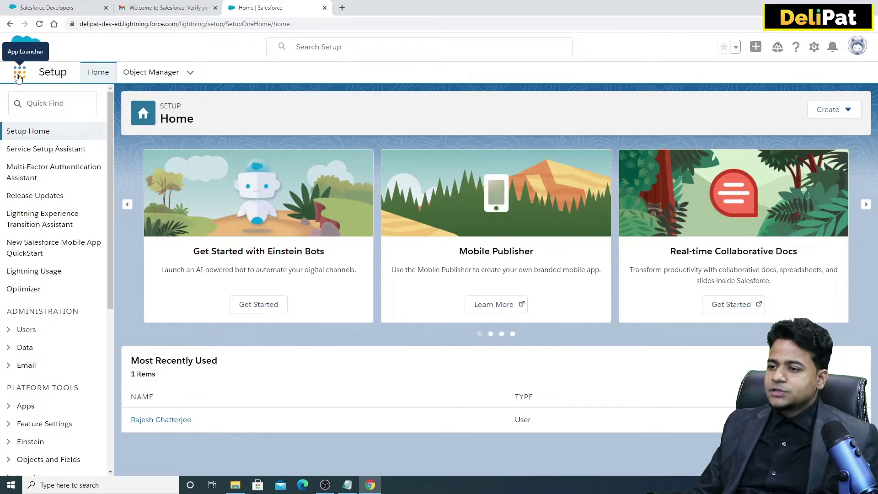
Find and launch the Sales app, and show its Opportunities list
click(19, 75)
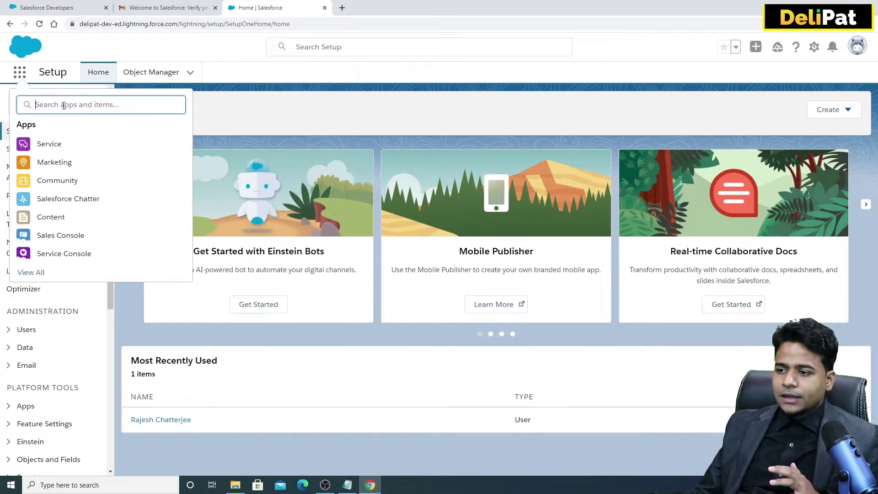
text(sales)
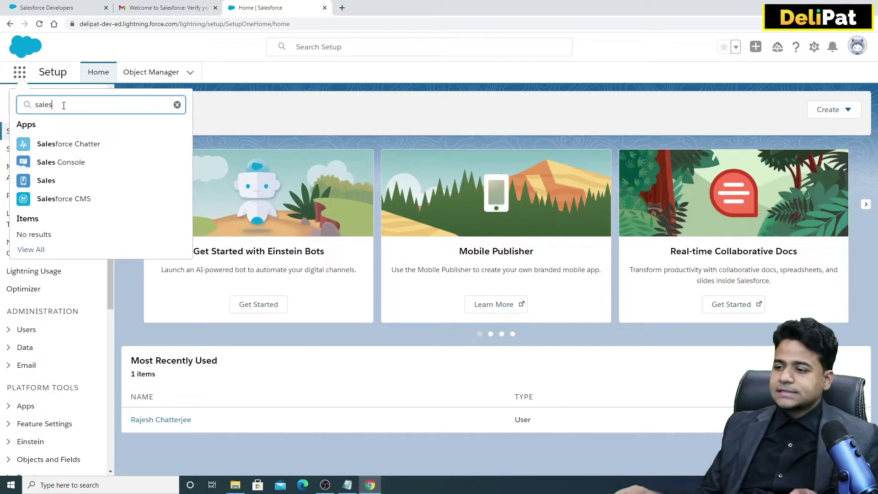
click(44, 187)
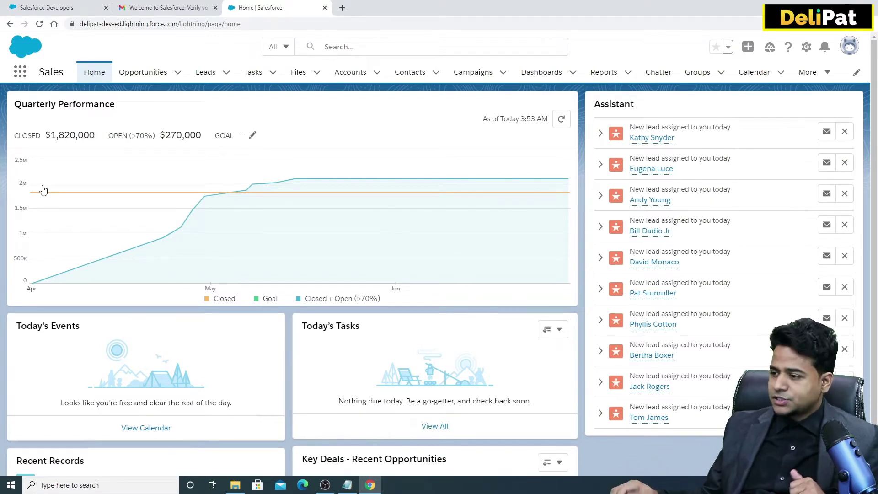
drag(67, 75, 37, 77)
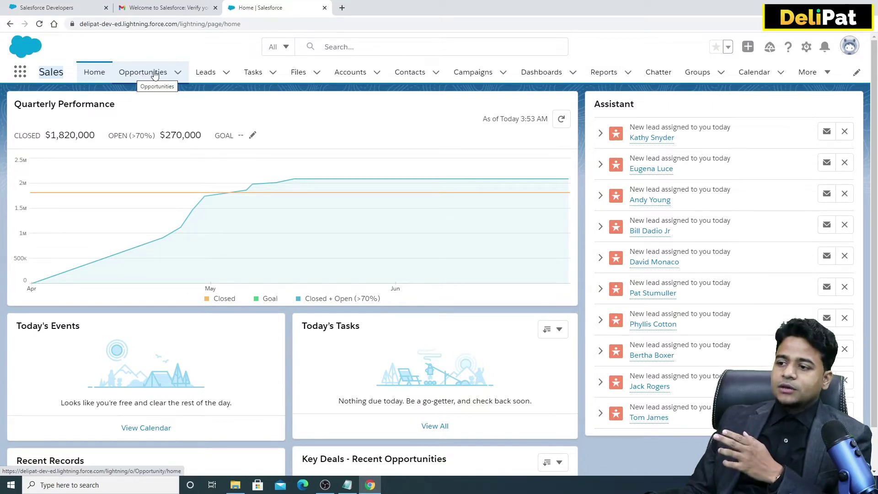
click(155, 76)
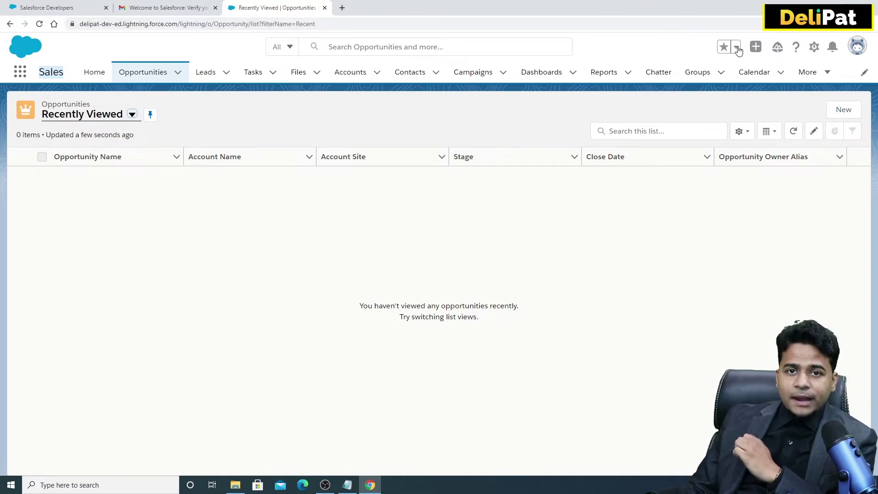
Open Setup for the current app and look through its administration, platform tools and settings categories
click(814, 46)
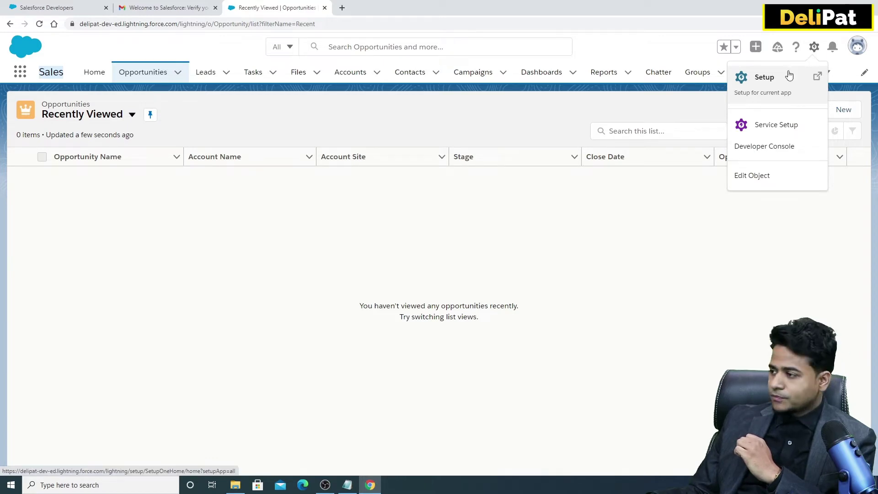
click(758, 91)
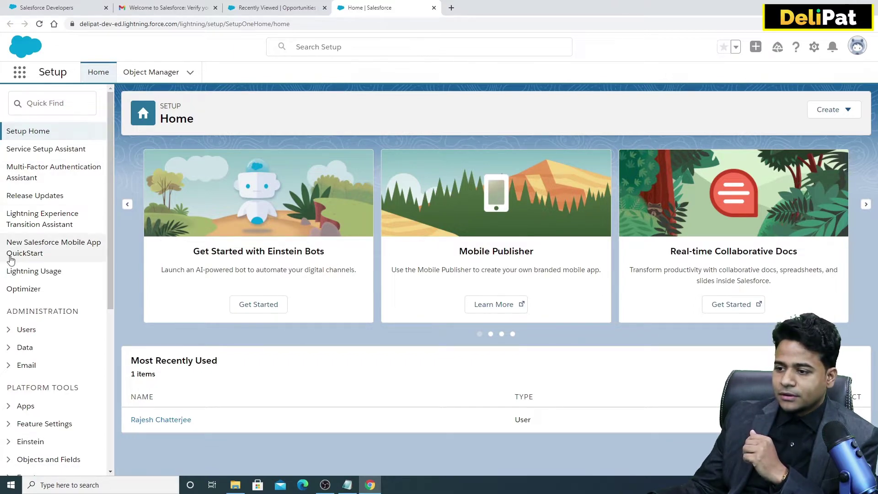
scroll(51, 215, down, 6)
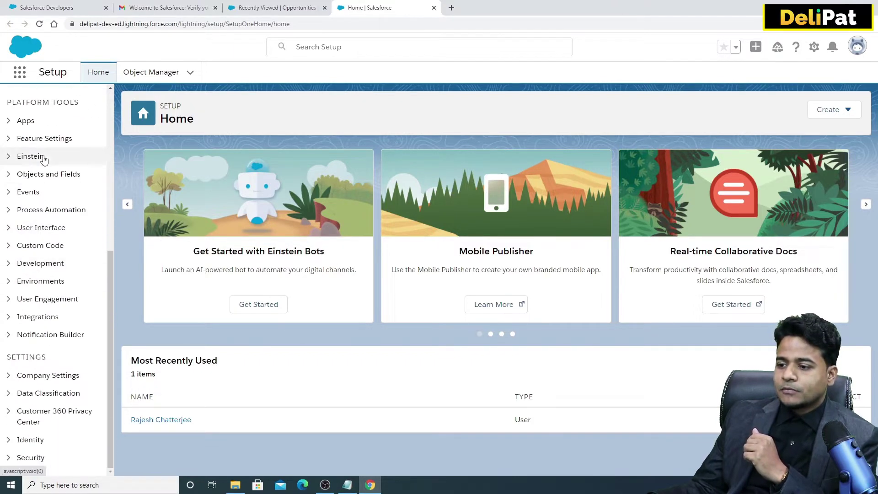
scroll(63, 224, up, 6)
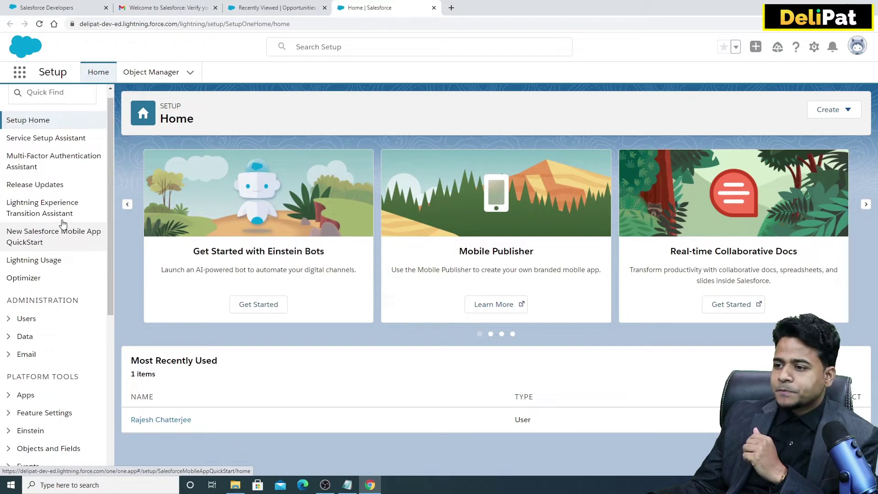
Launch the Developer Console from Setup and bring it into view
click(814, 48)
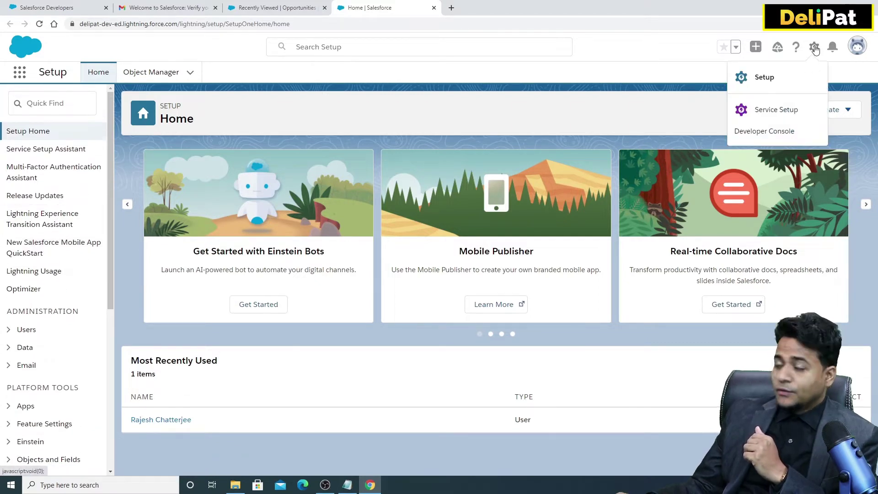
click(750, 133)
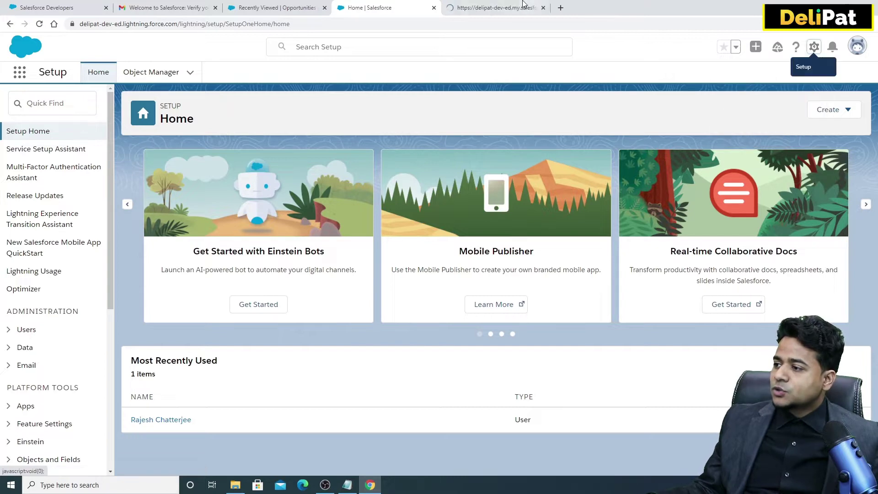
click(524, 10)
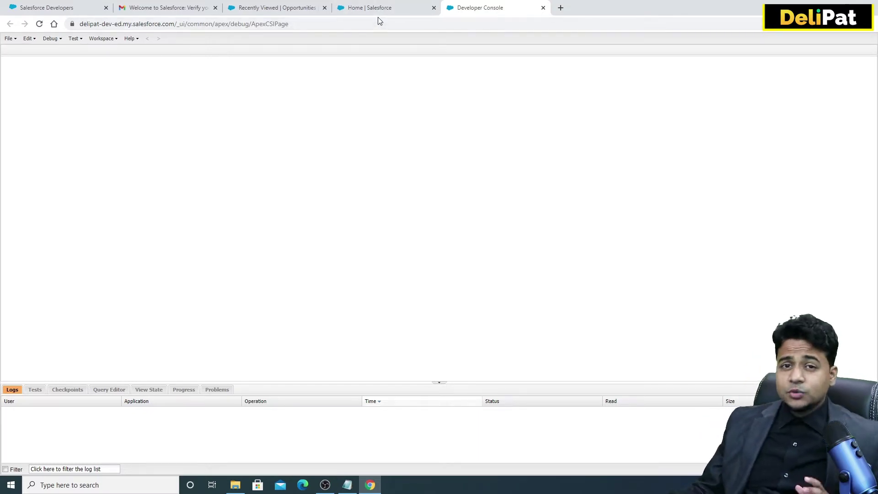
Return to the recently viewed Opportunities page and check the notifications, closing them again
click(276, 8)
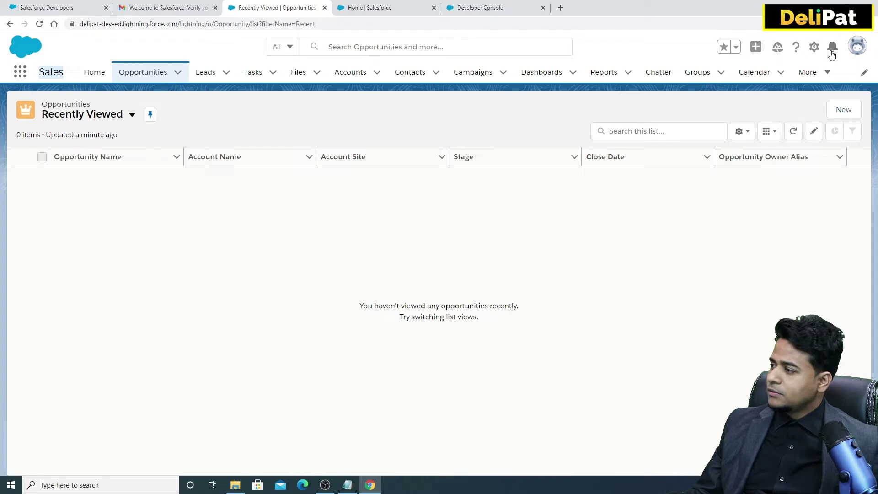
click(831, 50)
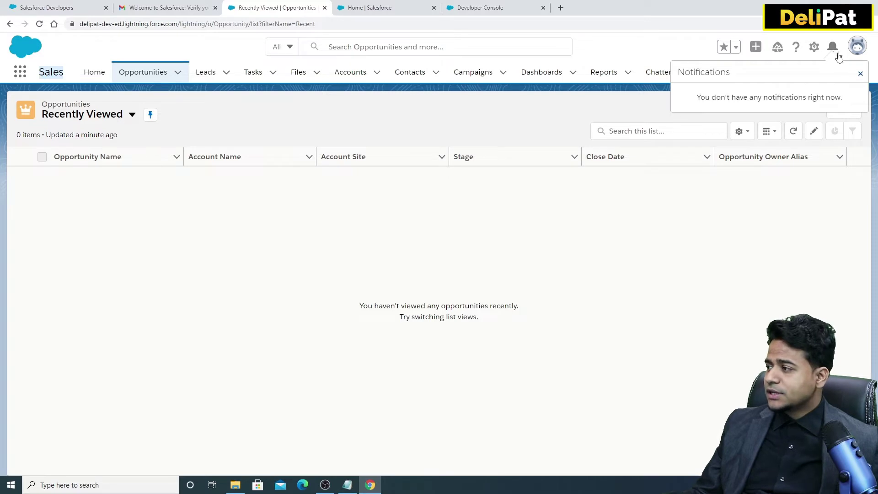
click(655, 218)
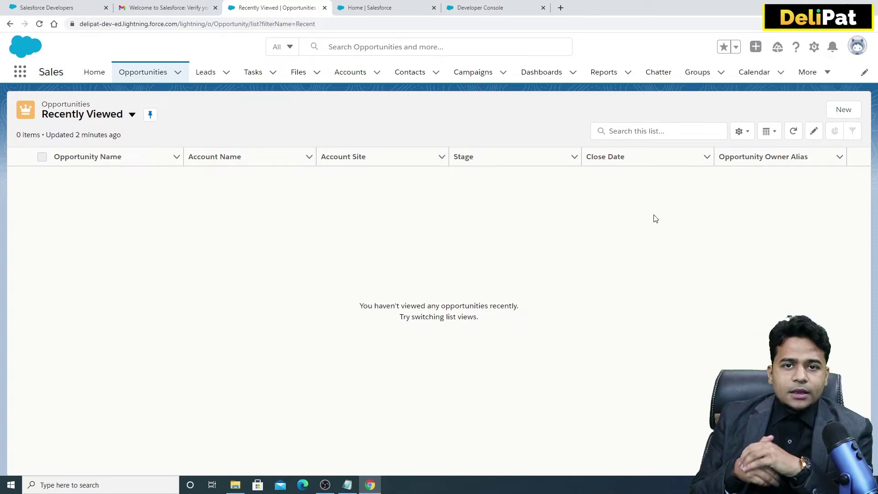
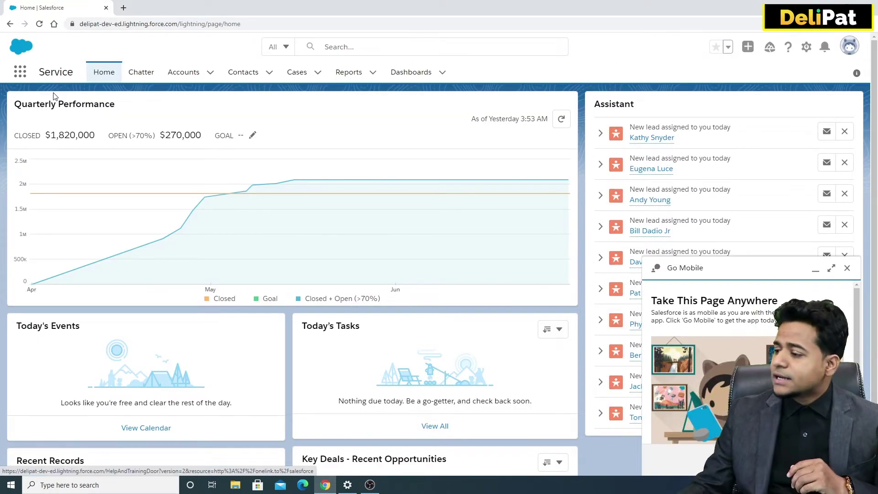
Dismiss the Go Mobile prompt and switch from the Service app to the Sales app by searching for "sales"
click(846, 268)
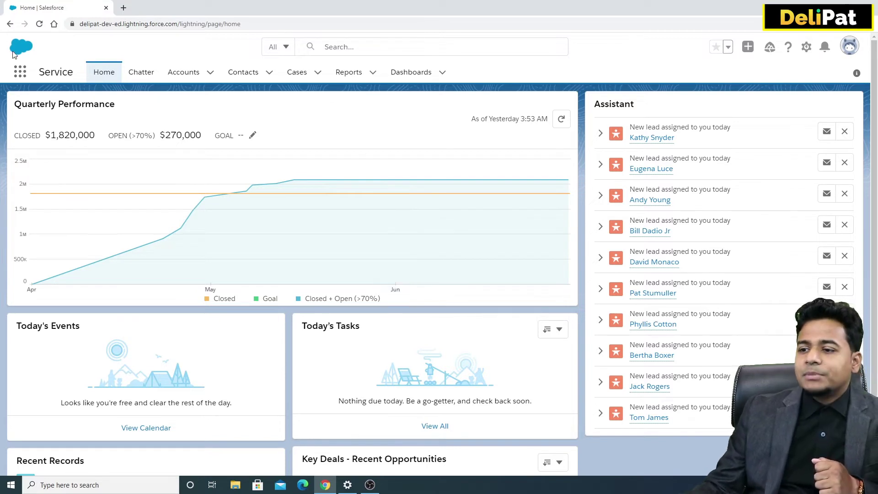
click(20, 71)
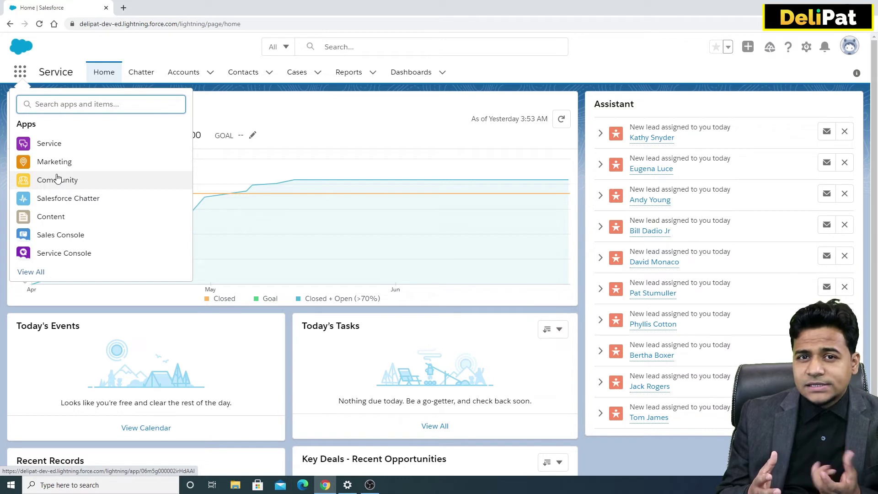
text(sales)
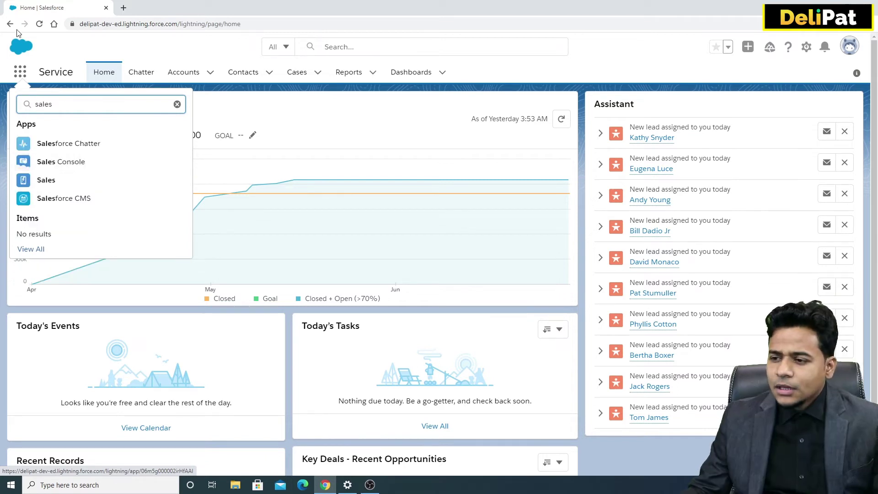
double_click(59, 75)
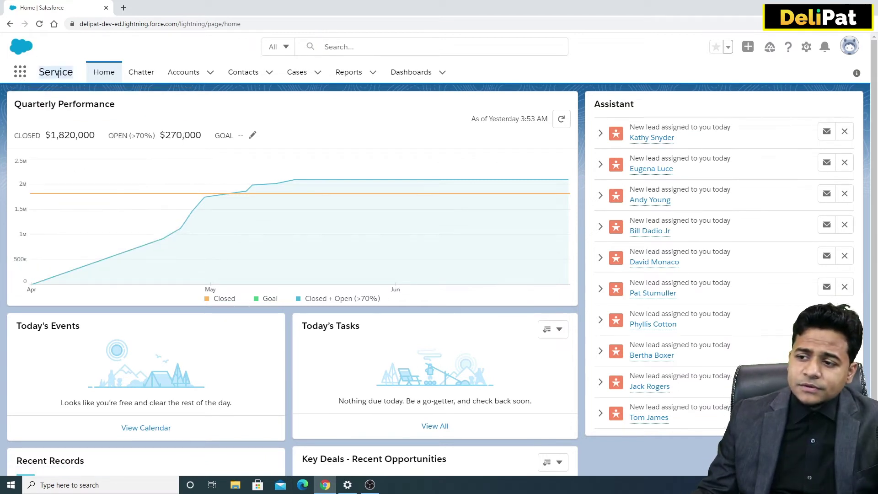
click(21, 73)
text(sales)
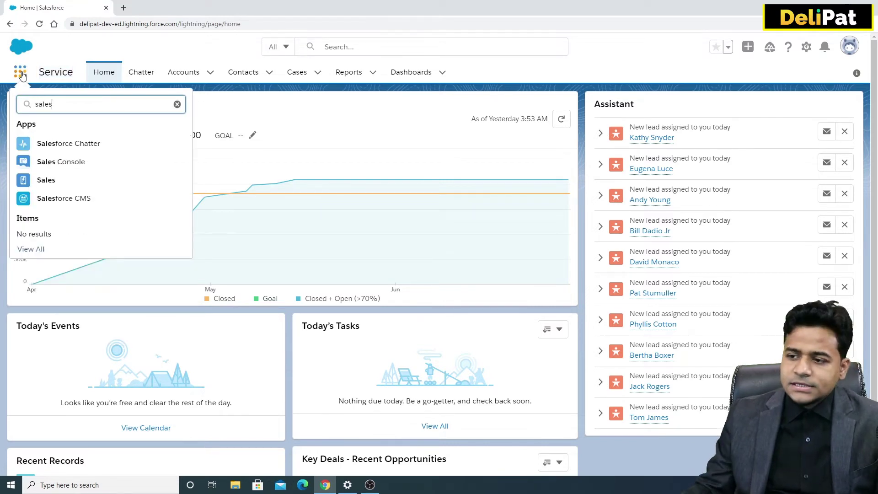
click(52, 181)
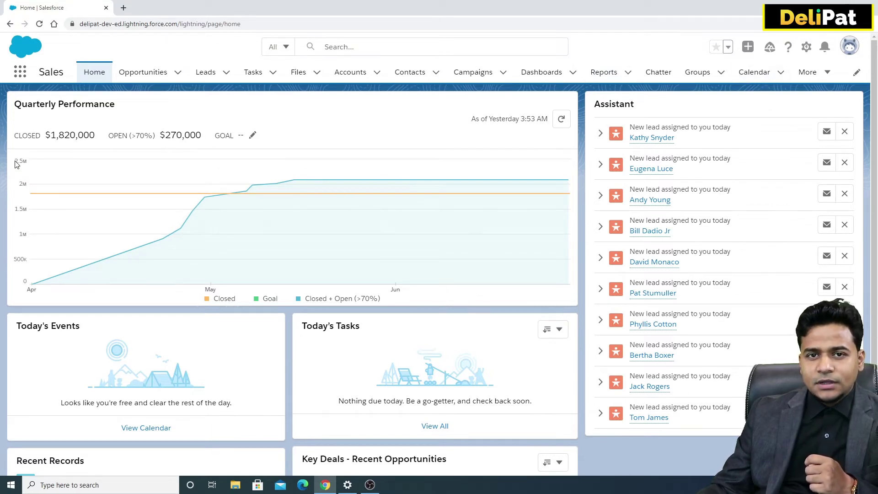
Switch back to the Service app and open Setup for the current app
click(20, 73)
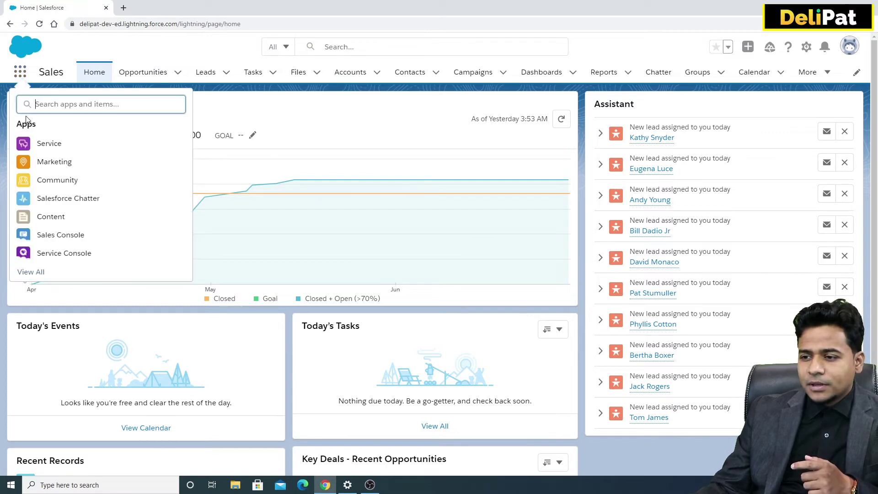
click(58, 144)
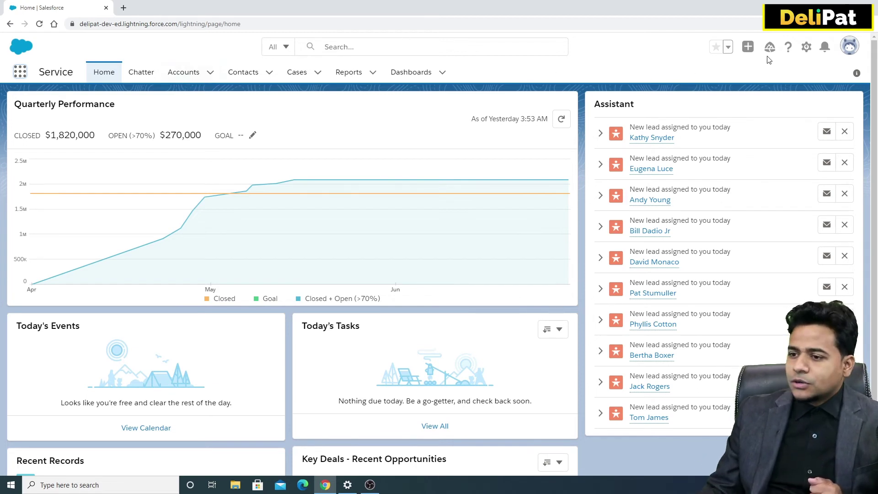
click(806, 46)
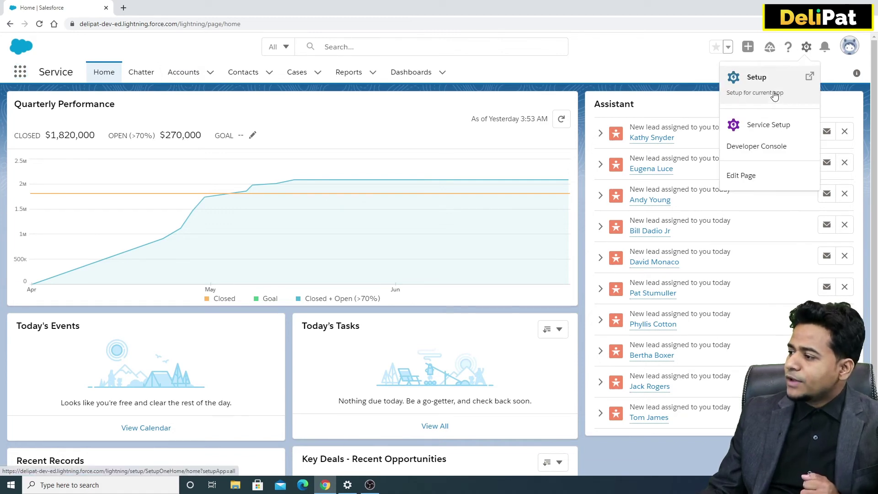
click(772, 90)
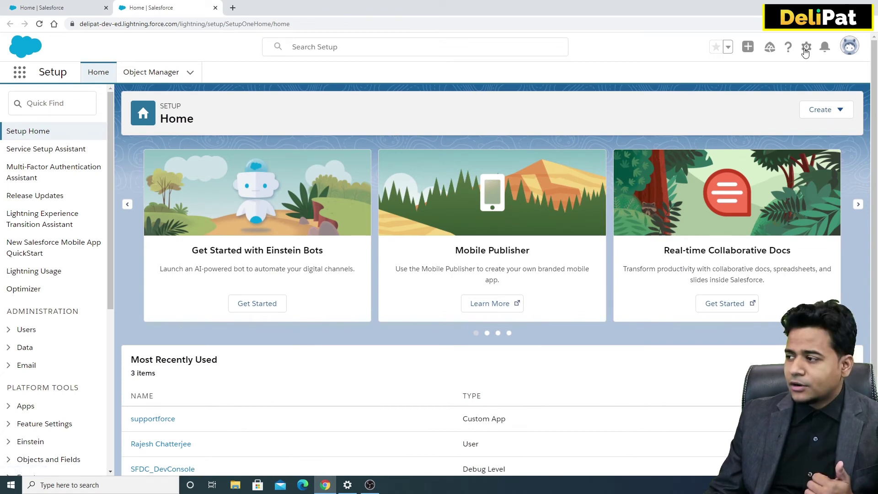
click(805, 47)
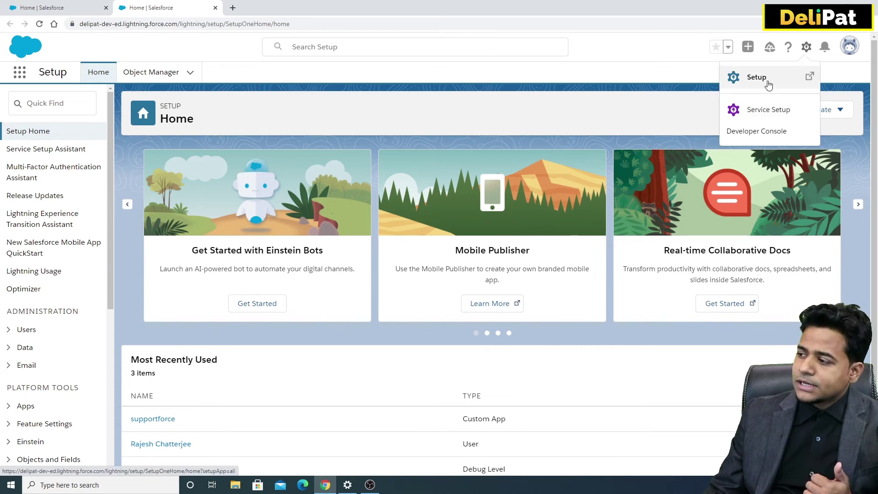
click(804, 47)
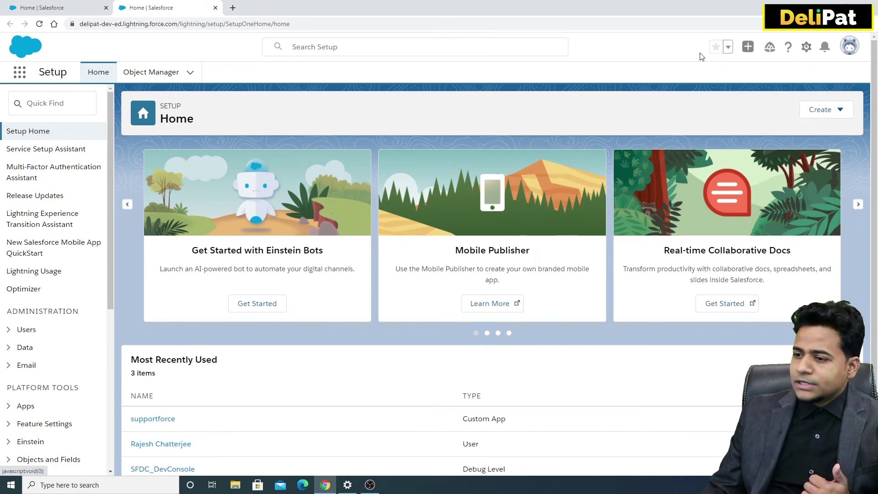
Open the Object Manager and look through the list of standard objects
click(149, 74)
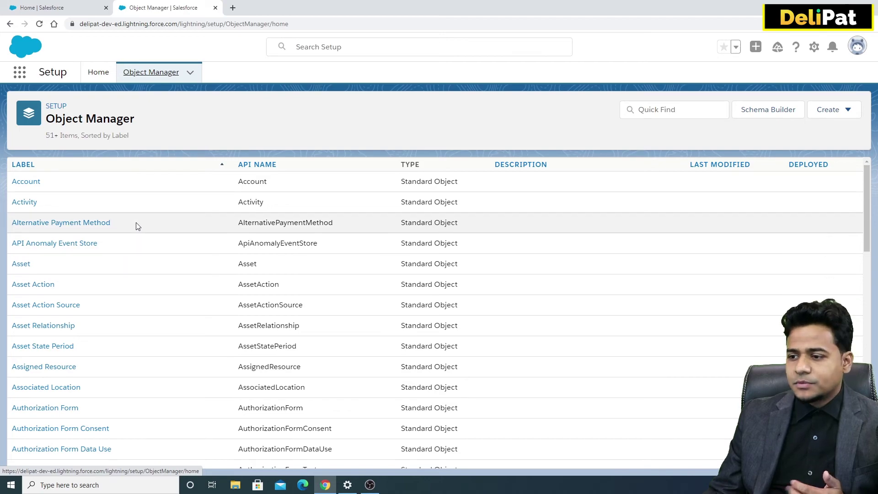
scroll(118, 284, down, 15)
scroll(118, 284, down, 20)
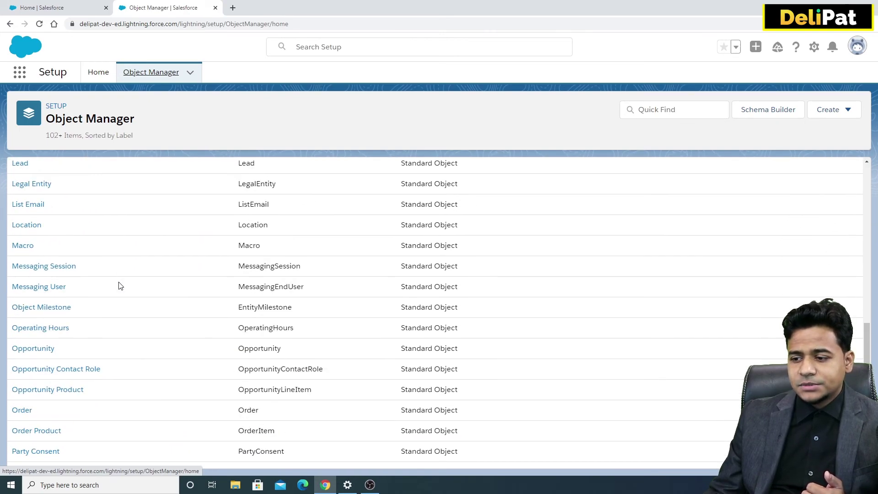
scroll(125, 285, up, 20)
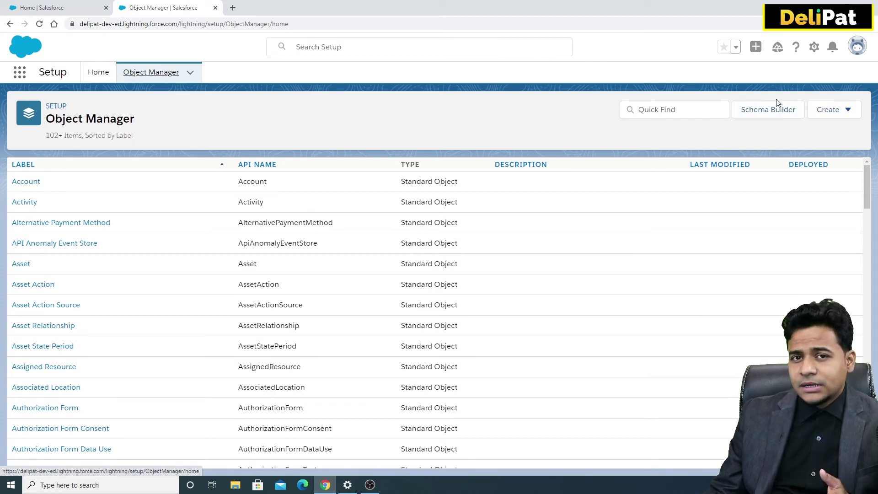
Review the options for creating a custom object without choosing one, and open the Account object's details
click(827, 112)
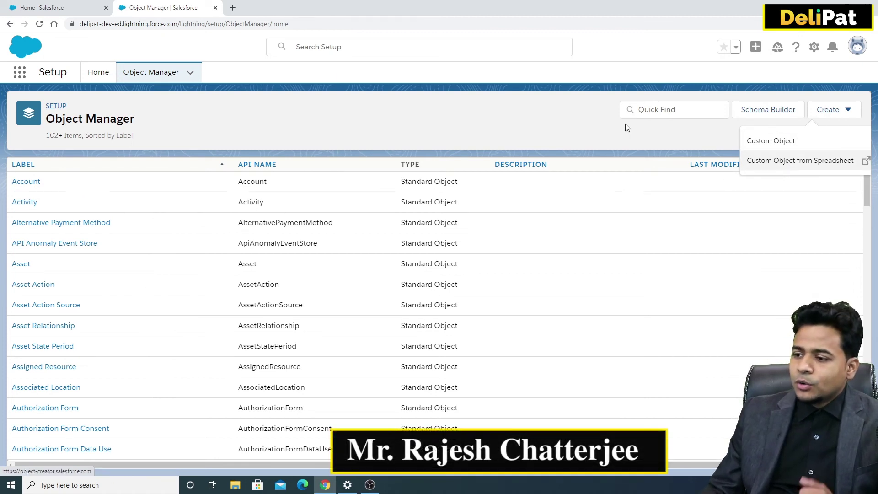
click(551, 131)
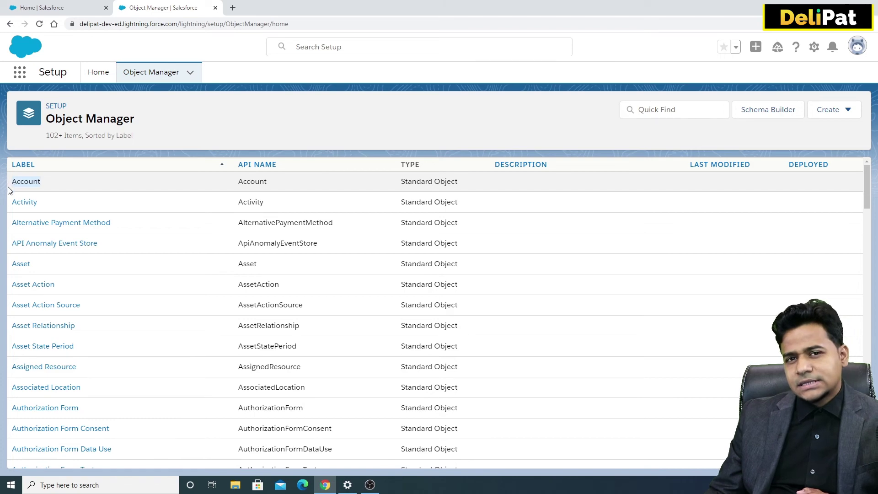
click(24, 183)
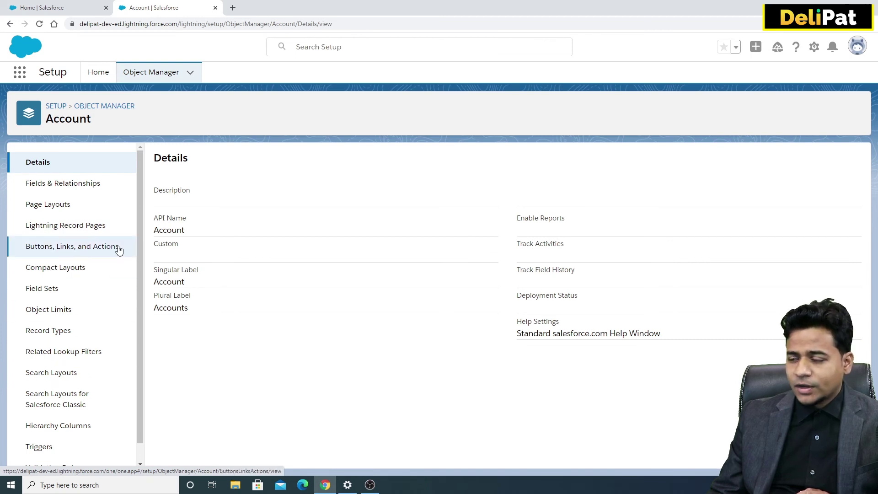
Open the Setup home page, find the App Manager by searching for "app", and view the list of apps
click(813, 47)
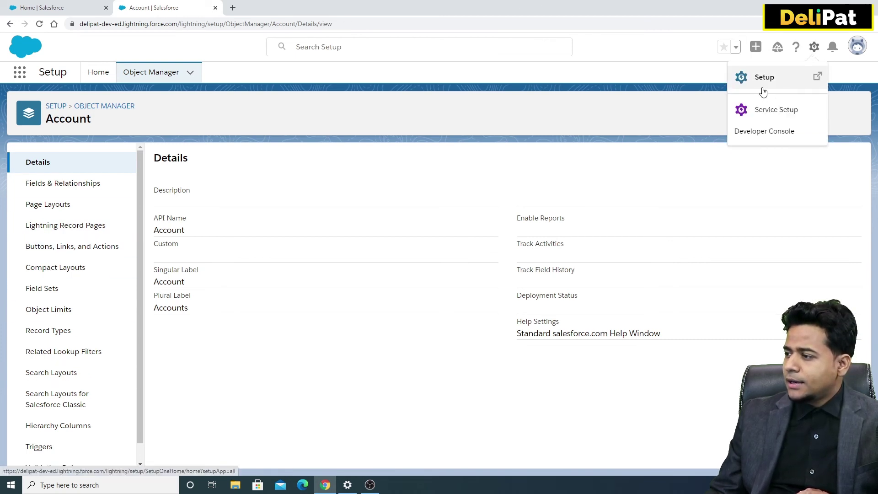
click(763, 77)
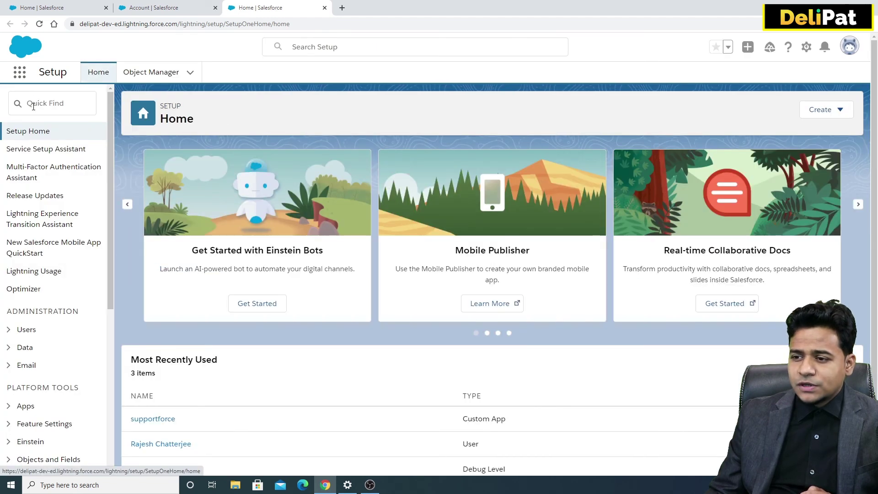
click(33, 104)
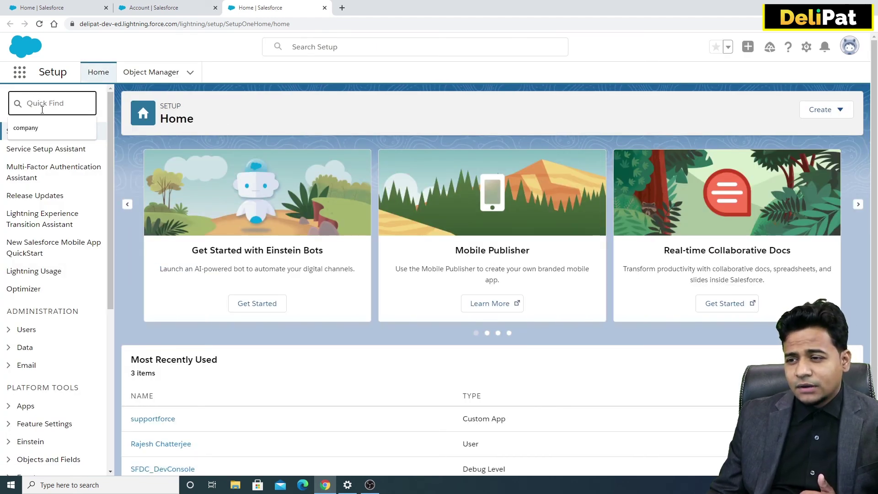
text(app)
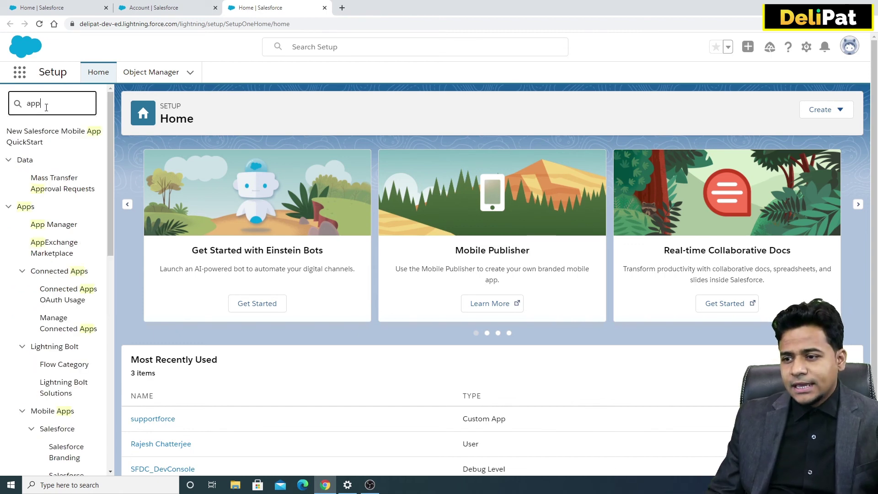
click(53, 226)
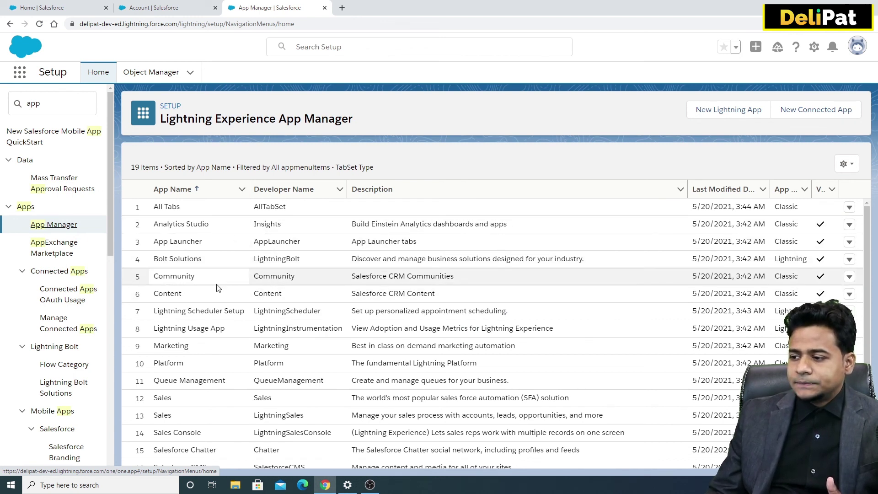
click(719, 112)
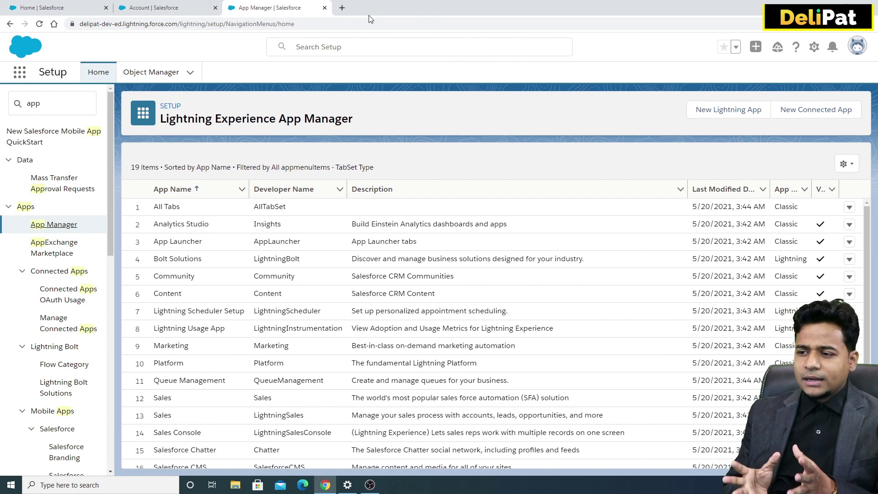
Search Setup for "tab", open the Tabs page and review the Custom Object Tabs section
click(13, 110)
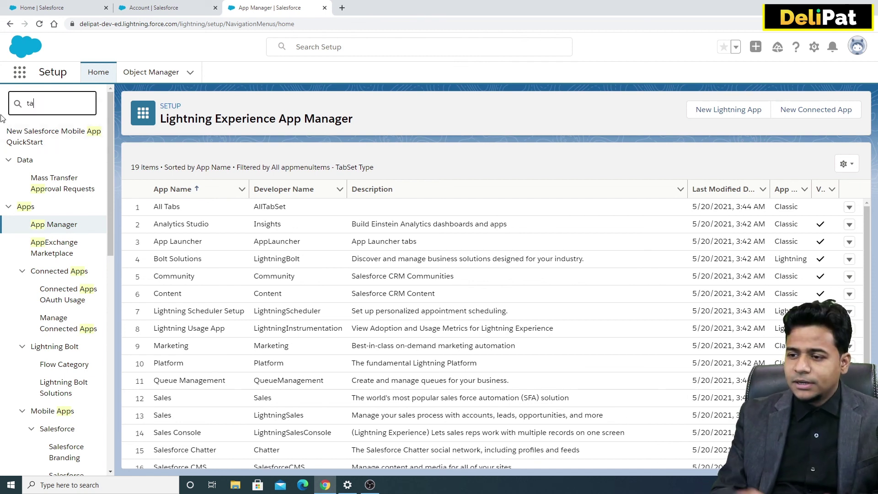
text(tab)
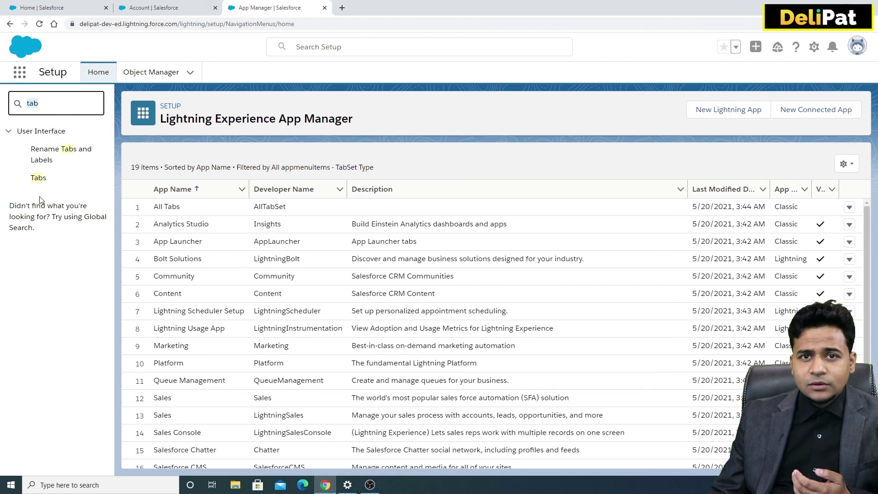
click(39, 177)
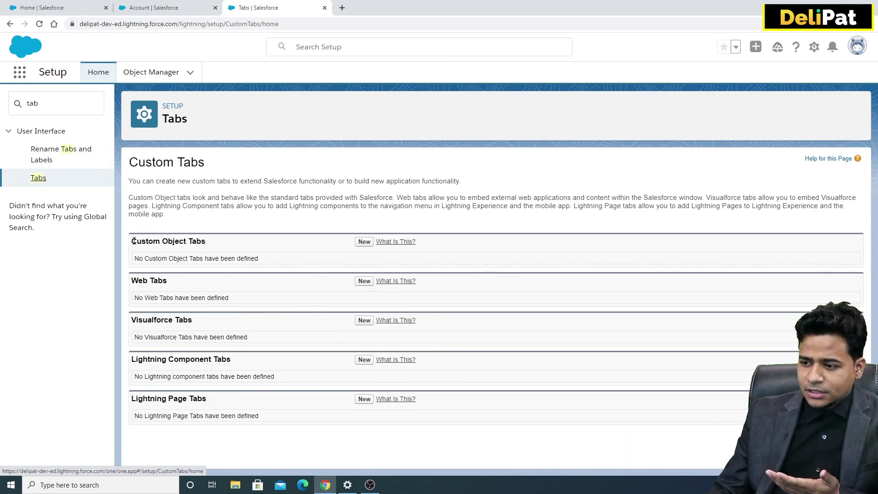
drag(133, 241, 211, 242)
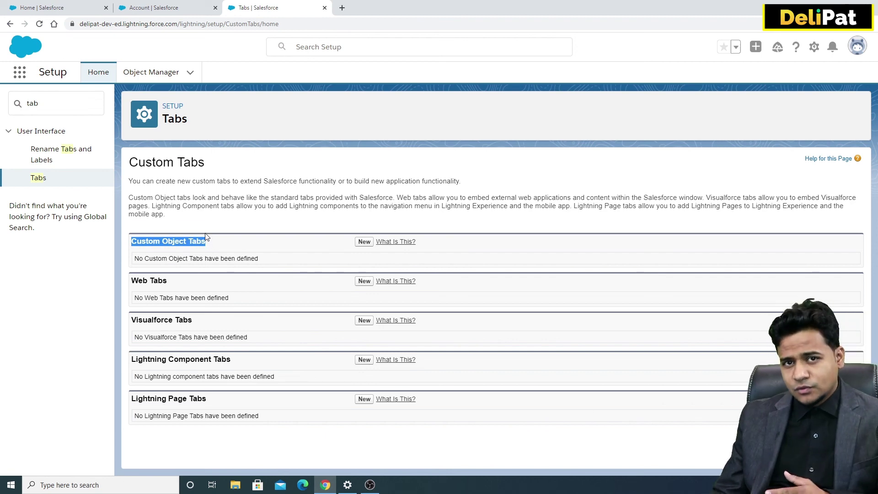
click(221, 246)
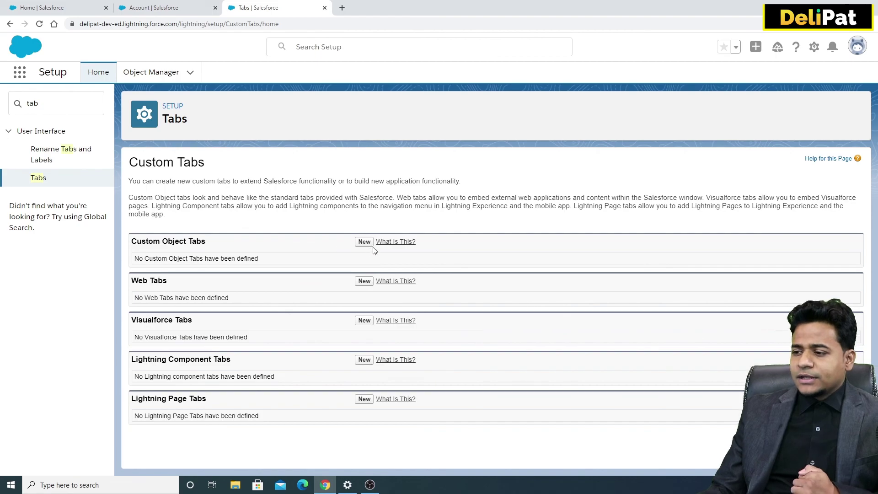